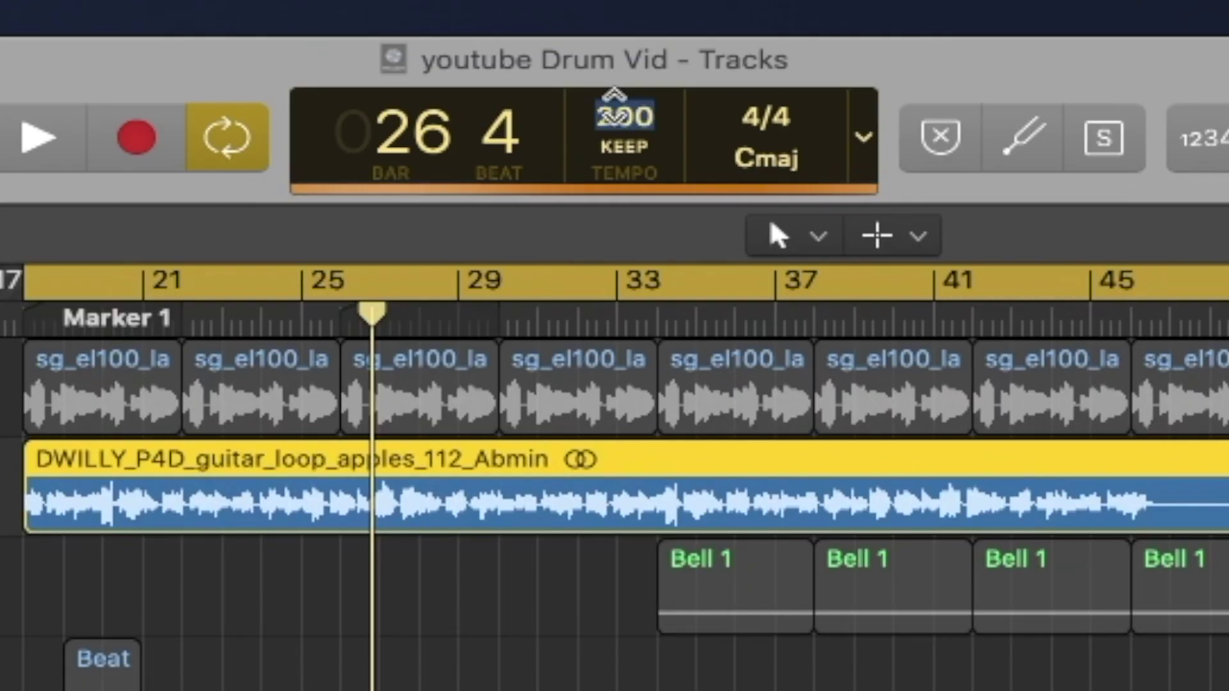
Set the project tempo to 112 BPM and delete the silent tail of the DWILLY guitar loop region from bar 34
{"action": "type", "text": "112"}
{"action": "key", "text": "Return"}
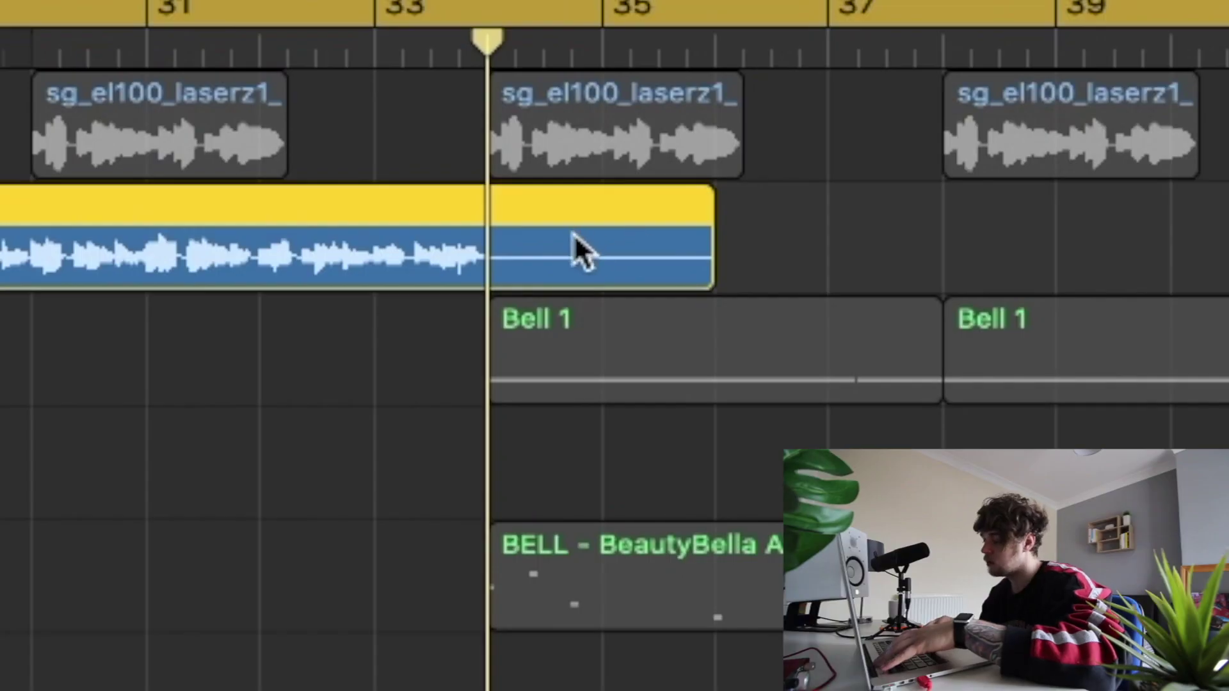
{"action": "left_click", "coordinate": [777, 148]}
{"action": "key", "text": "Delete"}
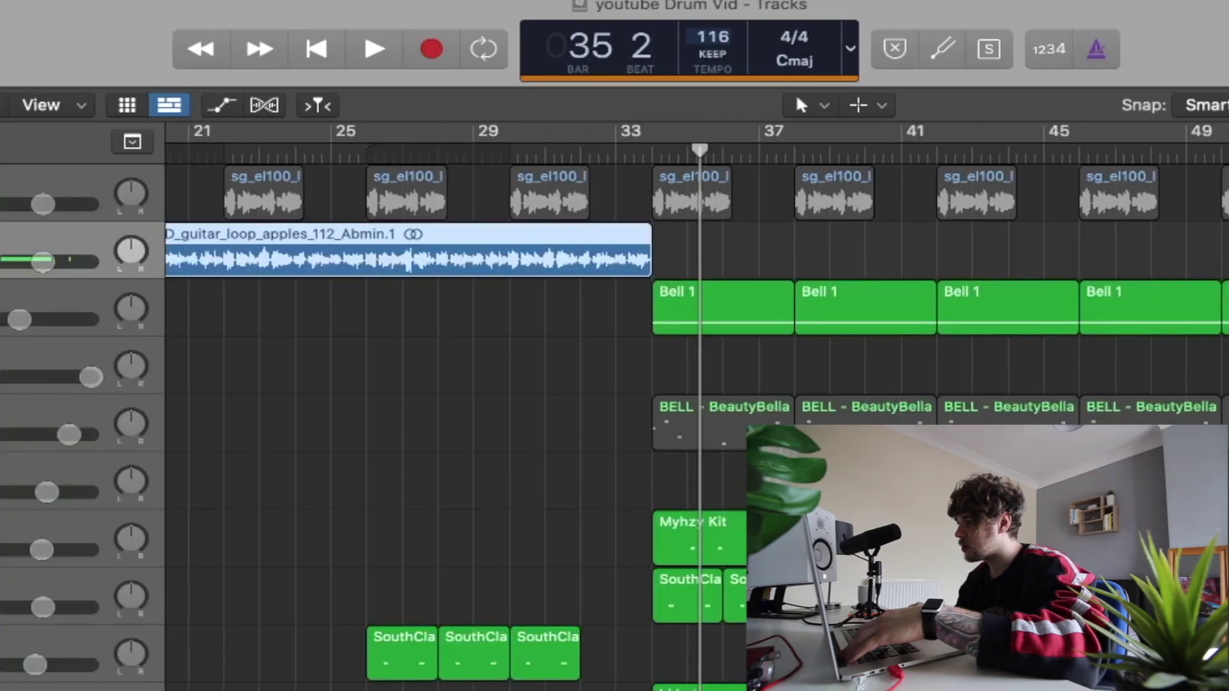
Raise the project tempo to 216 BPM for the double-time drum grid
{"action": "left_click_drag", "start_coordinate": [712, 45], "coordinate": [712, 0]}
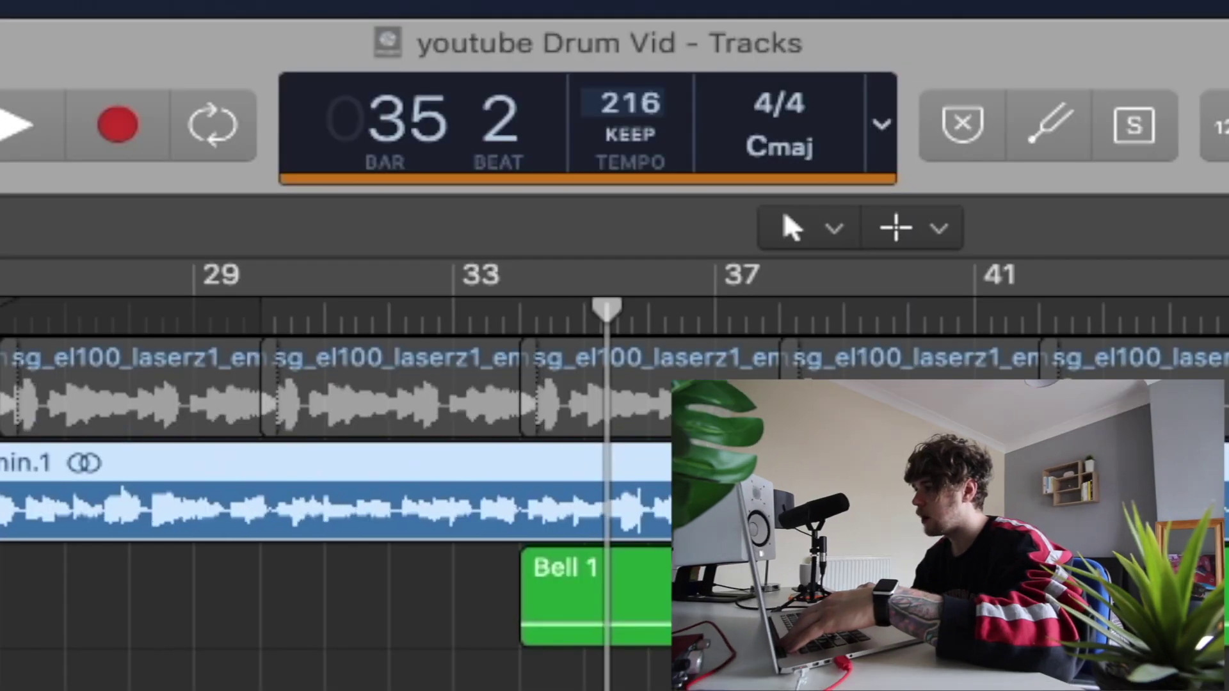
{"action": "key", "text": "super+Right"}
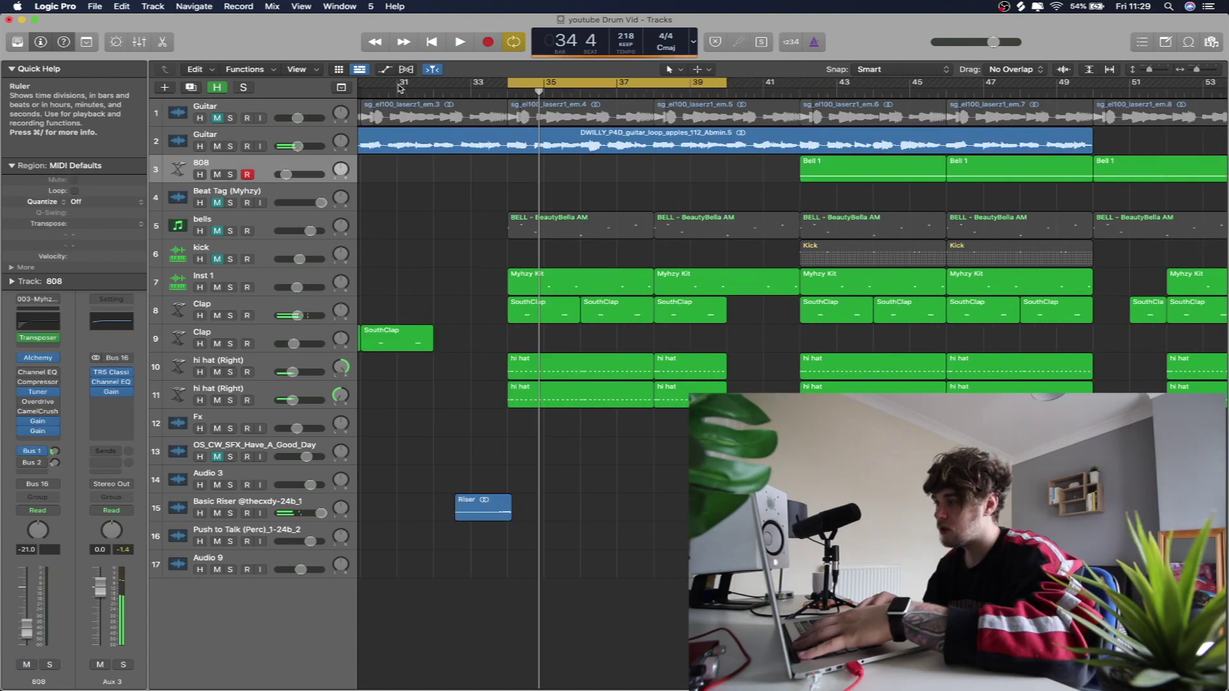
Bring up musical typing for the 808 track and lower a short note near the end of its Piano Roll pattern
{"action": "key", "text": "super+k"}
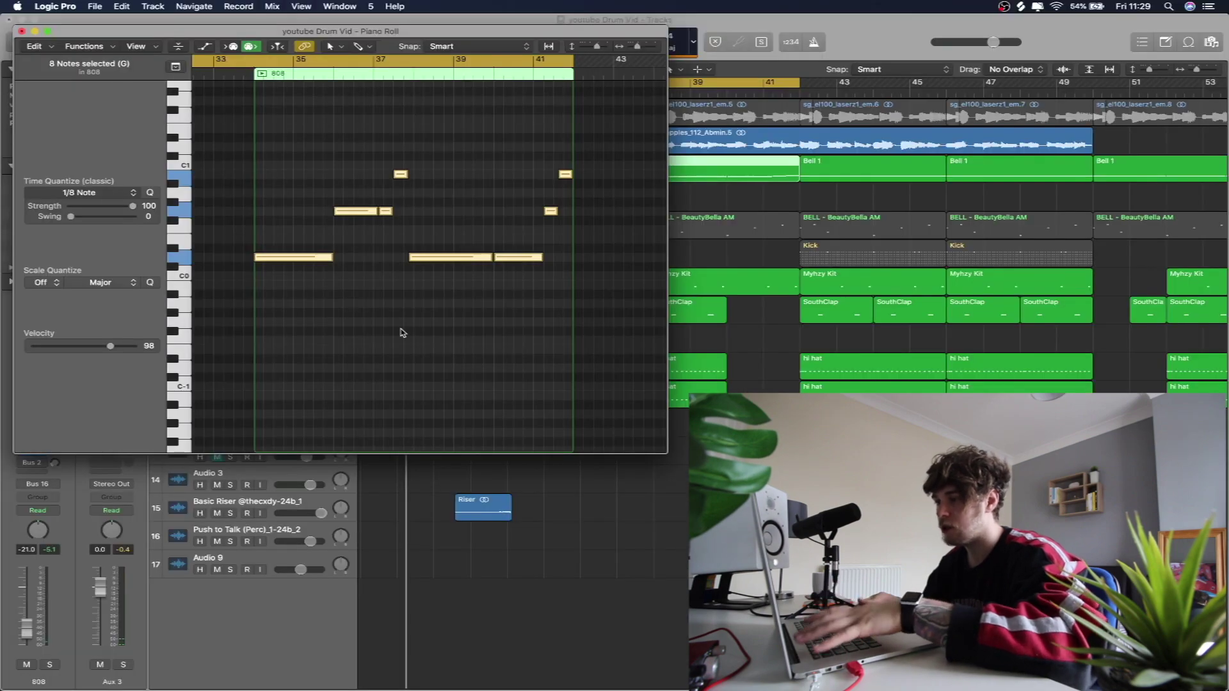
{"action": "scroll", "coordinate": [403, 332], "scroll_direction": "up", "scroll_amount": 3}
{"action": "left_click_drag", "start_coordinate": [550, 238], "coordinate": [552, 247]}
{"action": "left_click", "coordinate": [551, 244]}
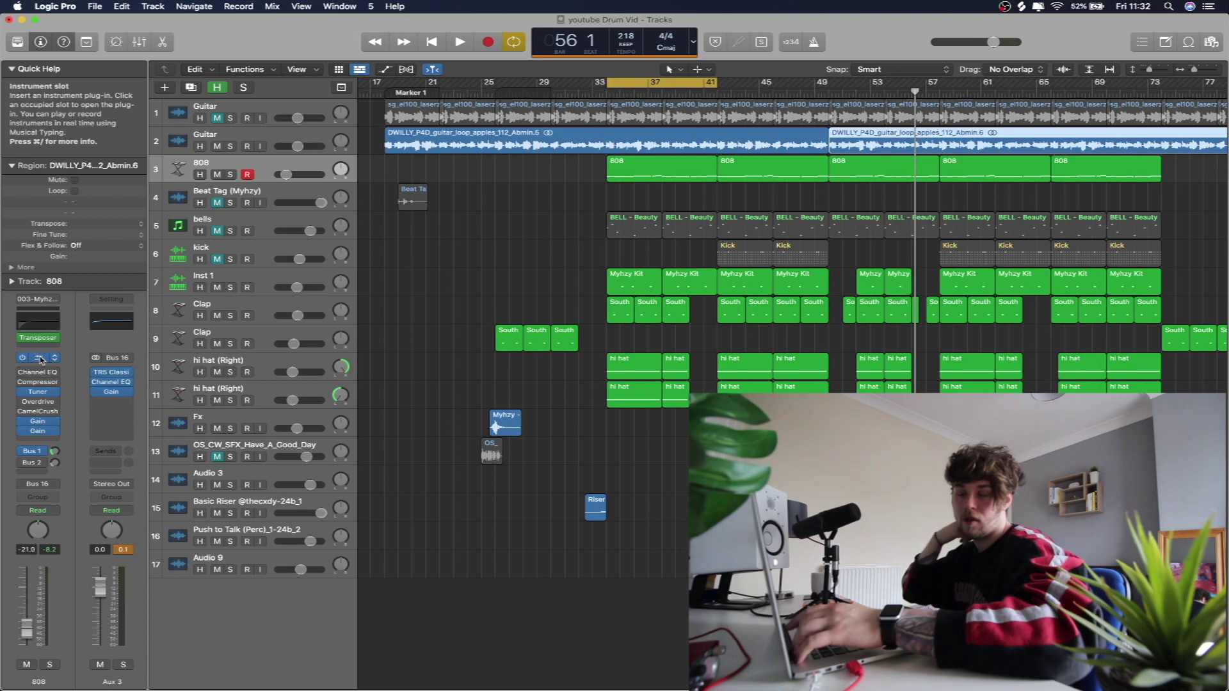
Load Energy 808.wav from the 808s folder into source A of the 808 track's Alchemy instrument
{"action": "left_click", "coordinate": [40, 359]}
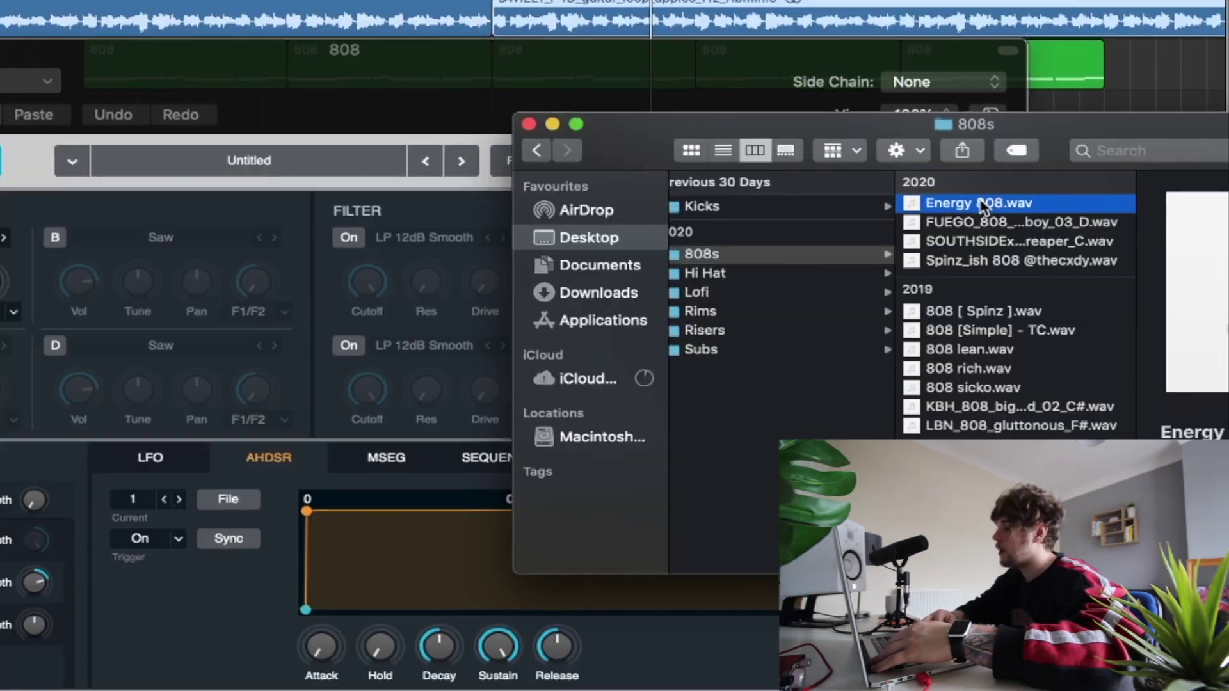
{"action": "left_click_drag", "start_coordinate": [1095, 245], "coordinate": [526, 301]}
{"action": "left_click_drag", "start_coordinate": [99, 297], "coordinate": [156, 298]}
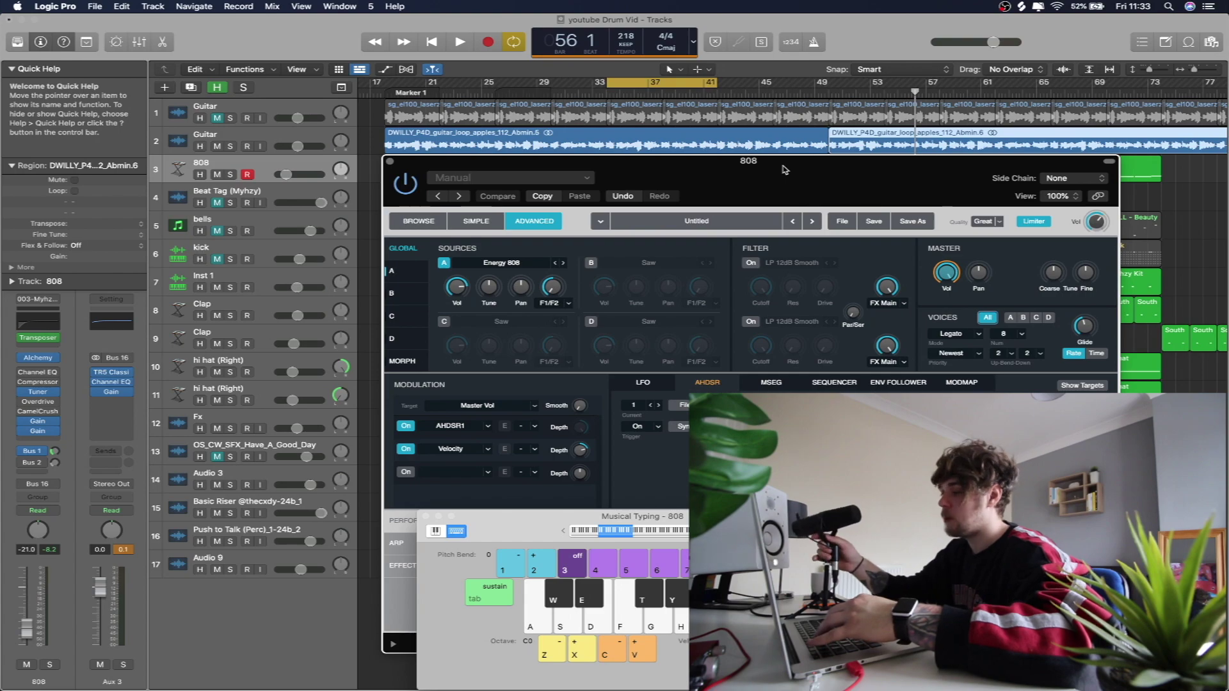
Audition the Energy 808 sample by playing several notes with musical typing at its current octave and at a higher one
{"action": "key", "text": "h"}
{"action": "key", "text": "j"}
{"action": "key", "text": "k"}
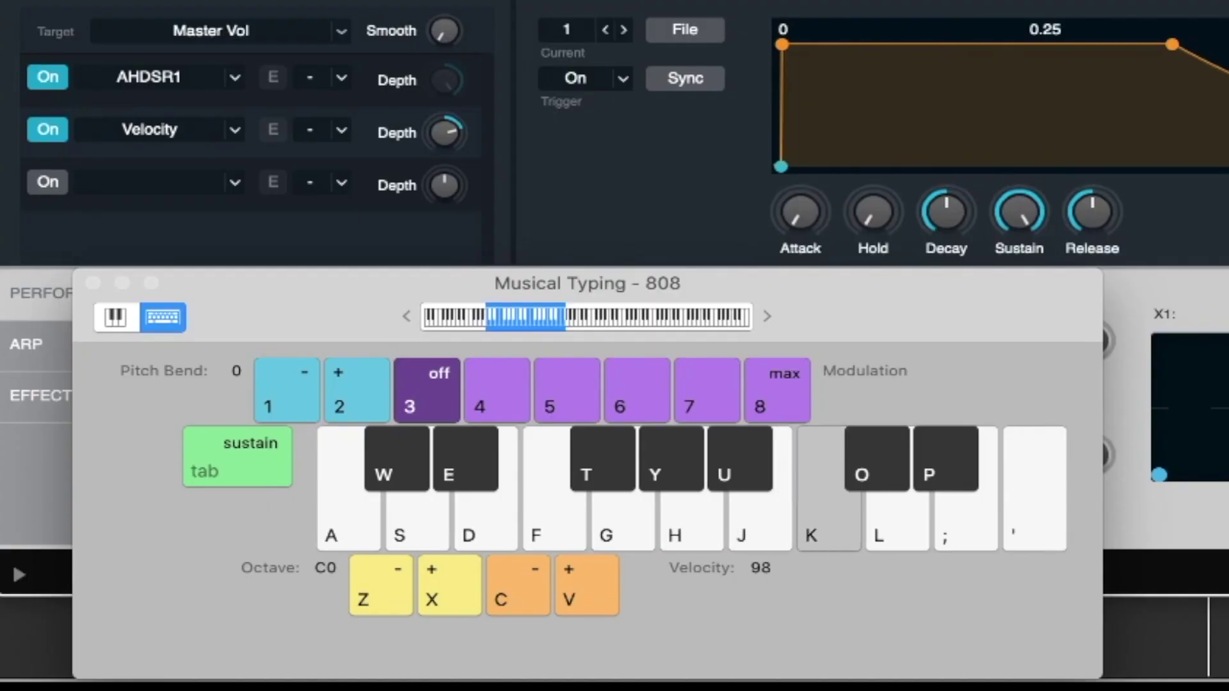
{"action": "key", "text": "x"}
{"action": "key", "text": "x"}
{"action": "key", "text": "j"}
{"action": "key", "text": "d"}
{"action": "key", "text": "h"}
{"action": "key", "text": "f"}
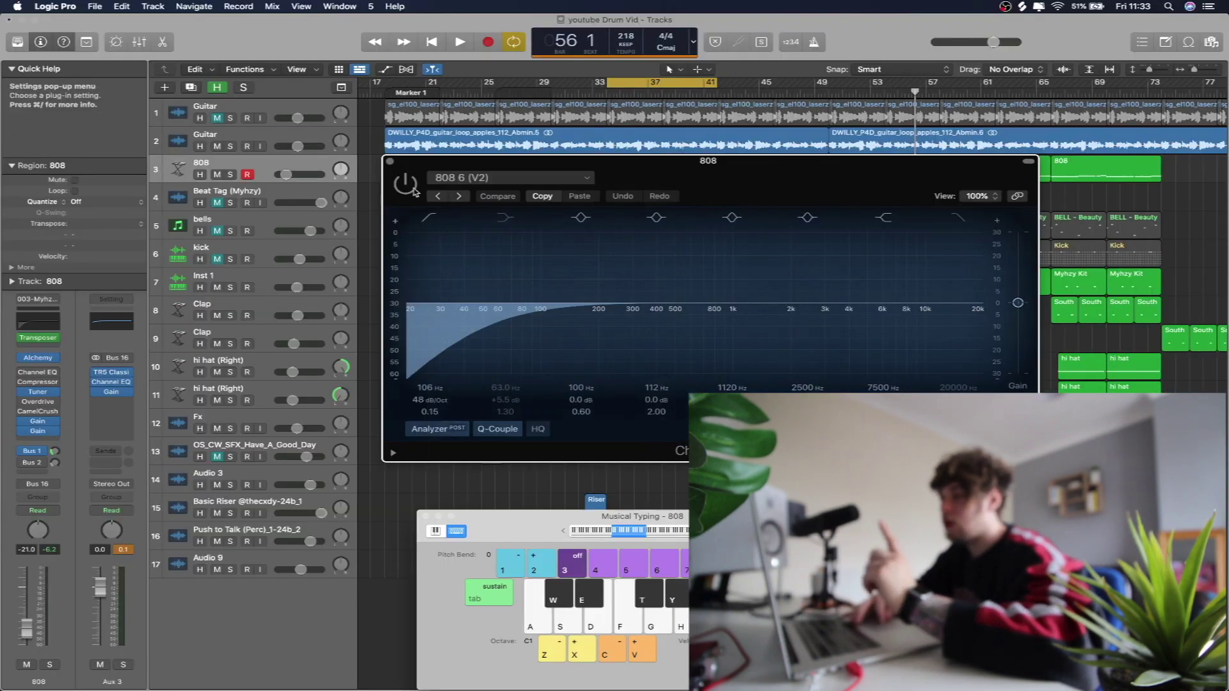
Try boosting the 808's Channel EQ by 12.9 dB at 985 Hz and 21.3 dB at 3200 Hz, and compare with the original curve
{"action": "left_click_drag", "start_coordinate": [740, 298], "coordinate": [809, 271]}
{"action": "left_click_drag", "start_coordinate": [727, 381], "coordinate": [726, 410]}
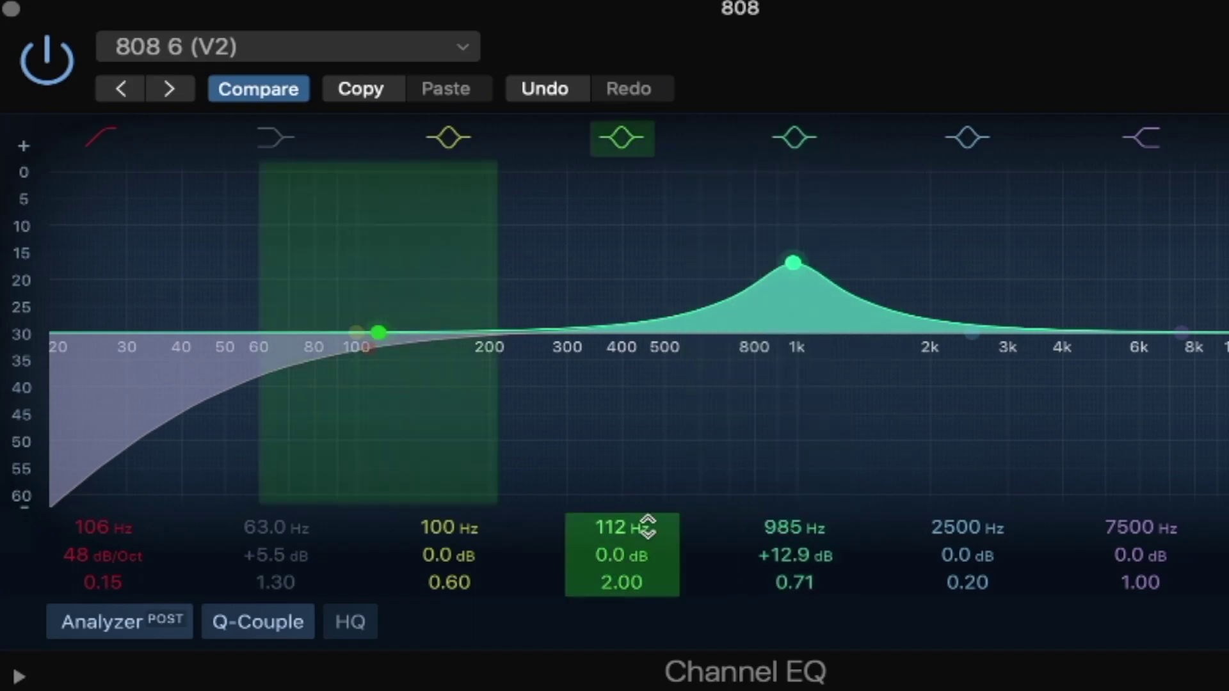
{"action": "left_click_drag", "start_coordinate": [665, 531], "coordinate": [613, 564]}
{"action": "left_click_drag", "start_coordinate": [541, 333], "coordinate": [829, 334]}
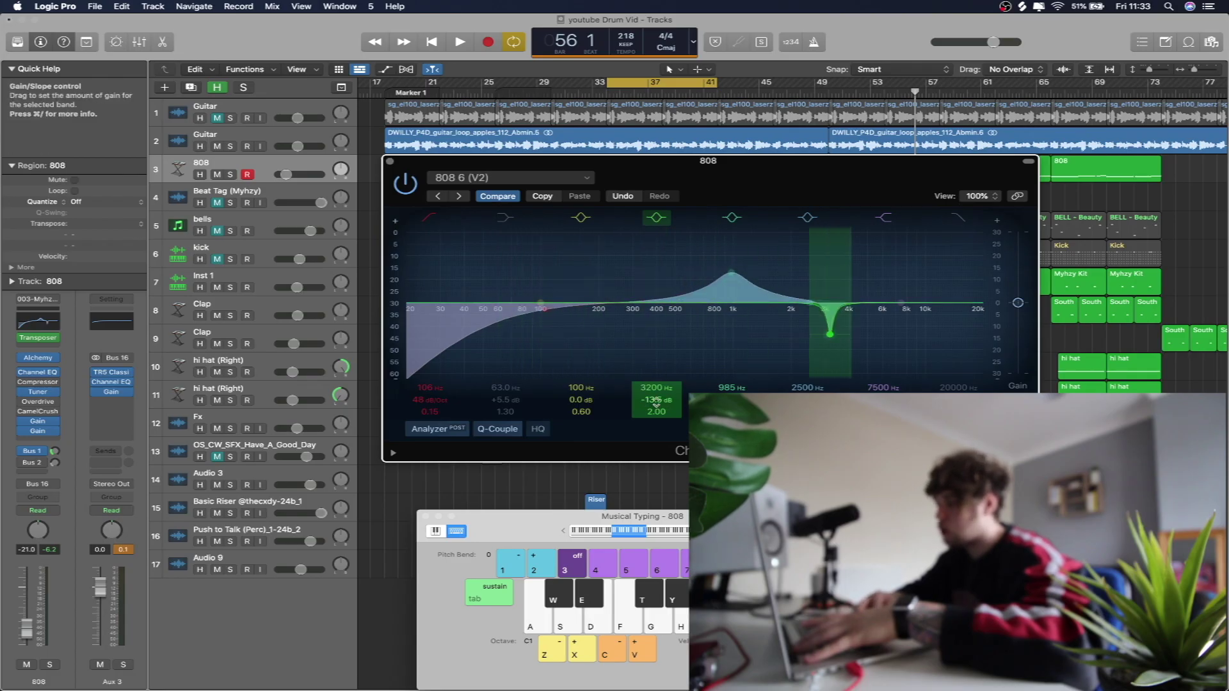
{"action": "left_click_drag", "start_coordinate": [656, 400], "coordinate": [659, 441]}
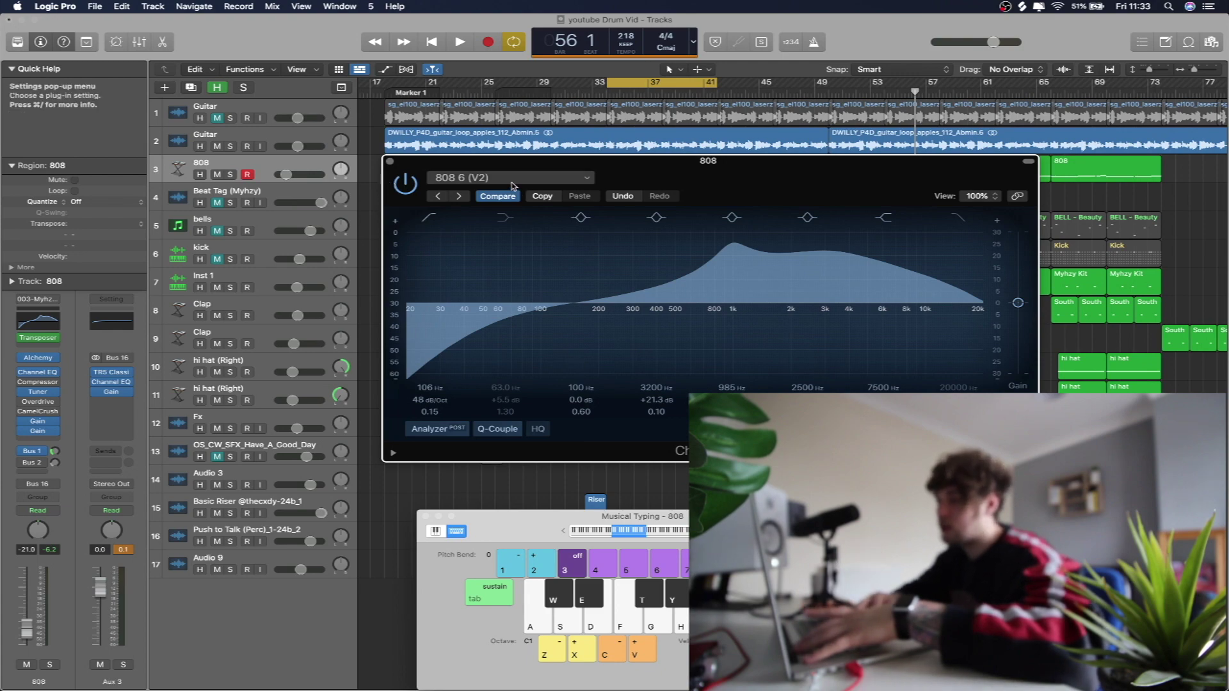
{"action": "left_click", "coordinate": [504, 200]}
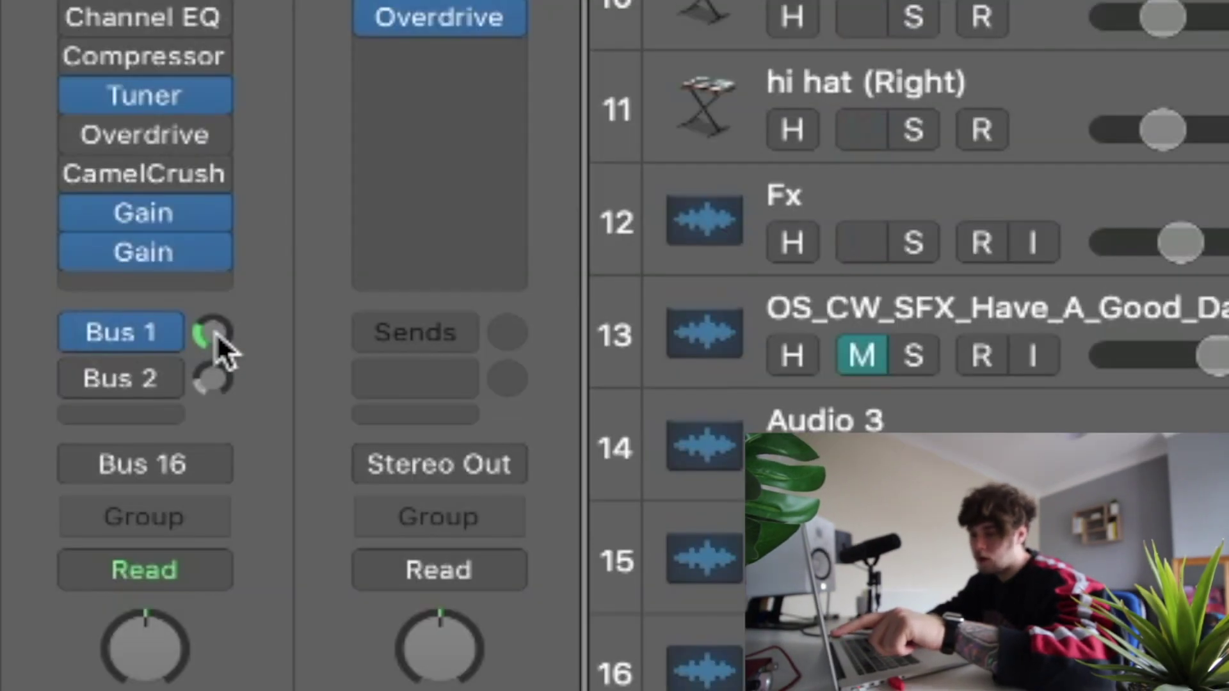
Inspect the Overdrive on the 808's Bus 1 aux and the channel strip of the second hi hat track
{"action": "left_click", "coordinate": [112, 372]}
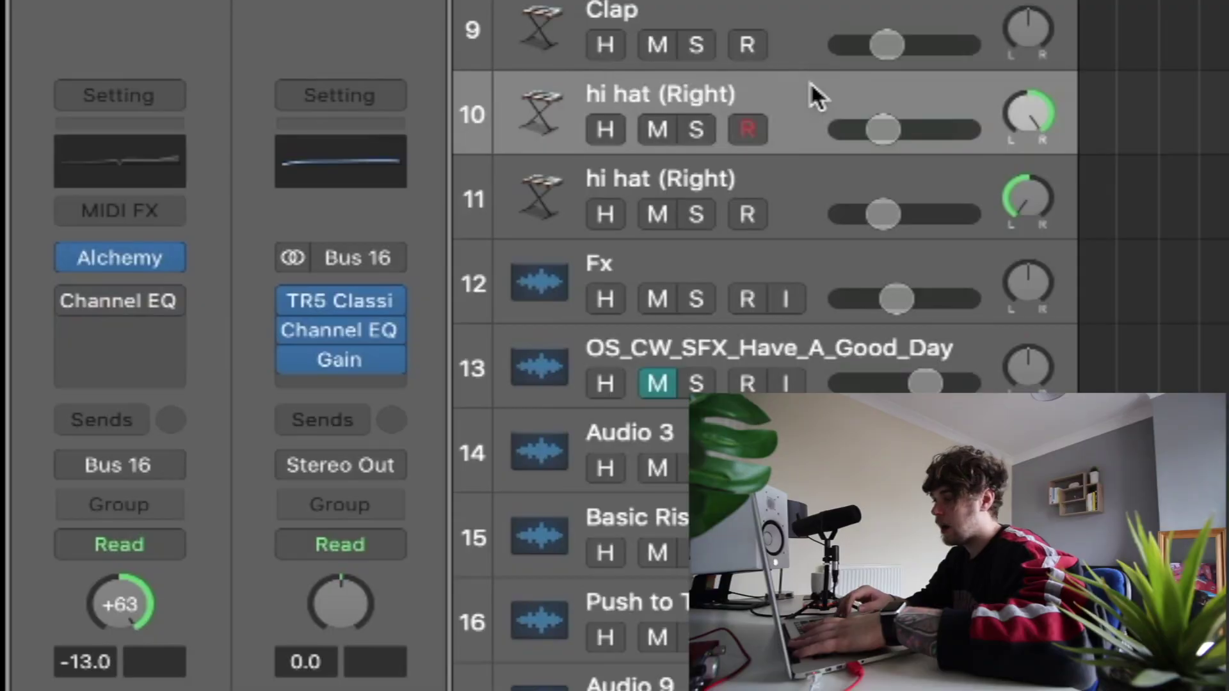
{"action": "key", "text": "Down"}
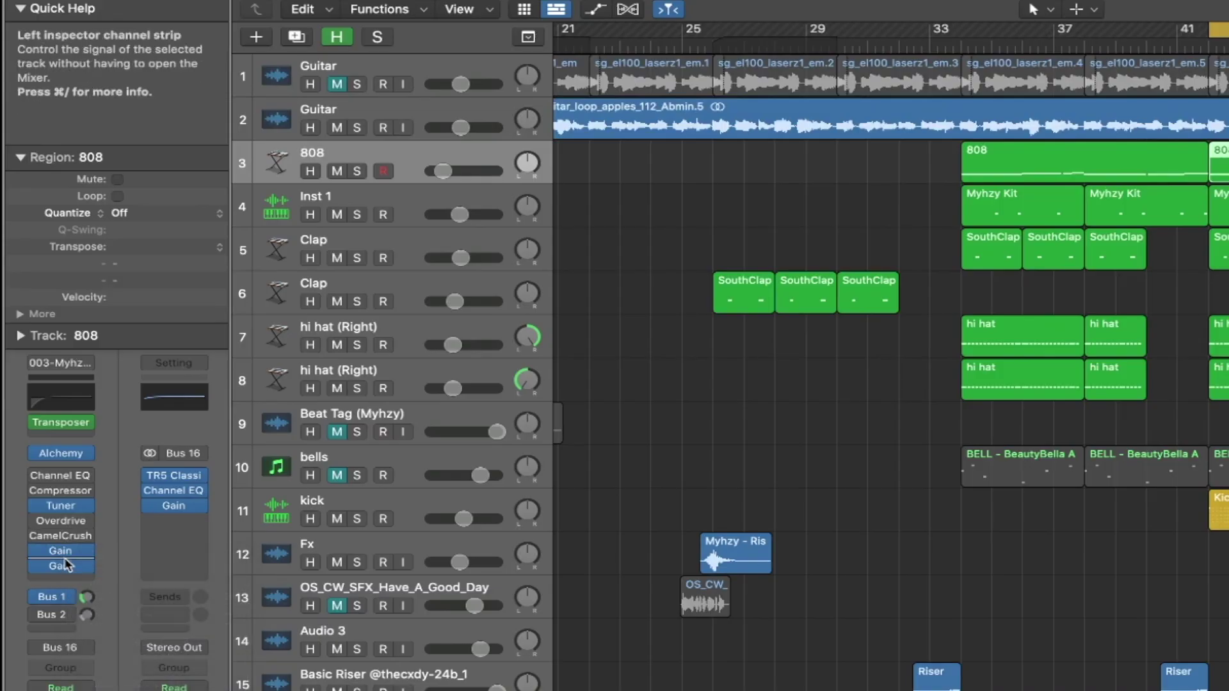
Invert the phase in the last Gain plug-in on the 808 track
{"action": "left_click", "coordinate": [70, 568]}
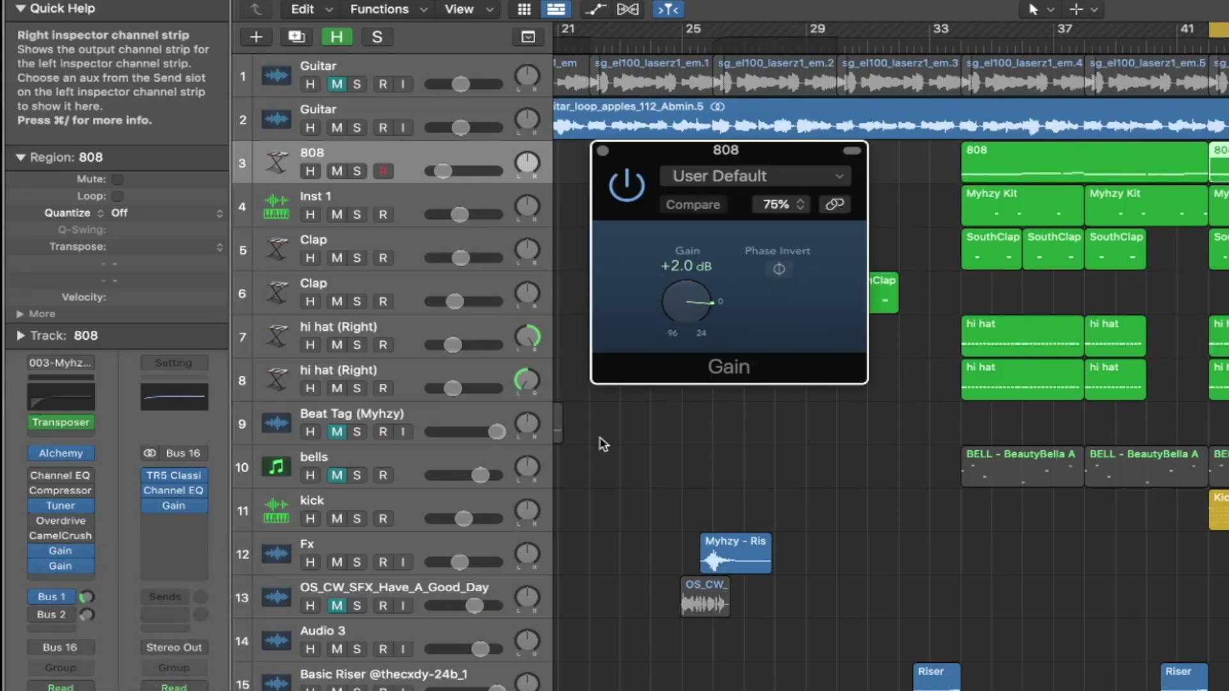
{"action": "left_click", "coordinate": [779, 269]}
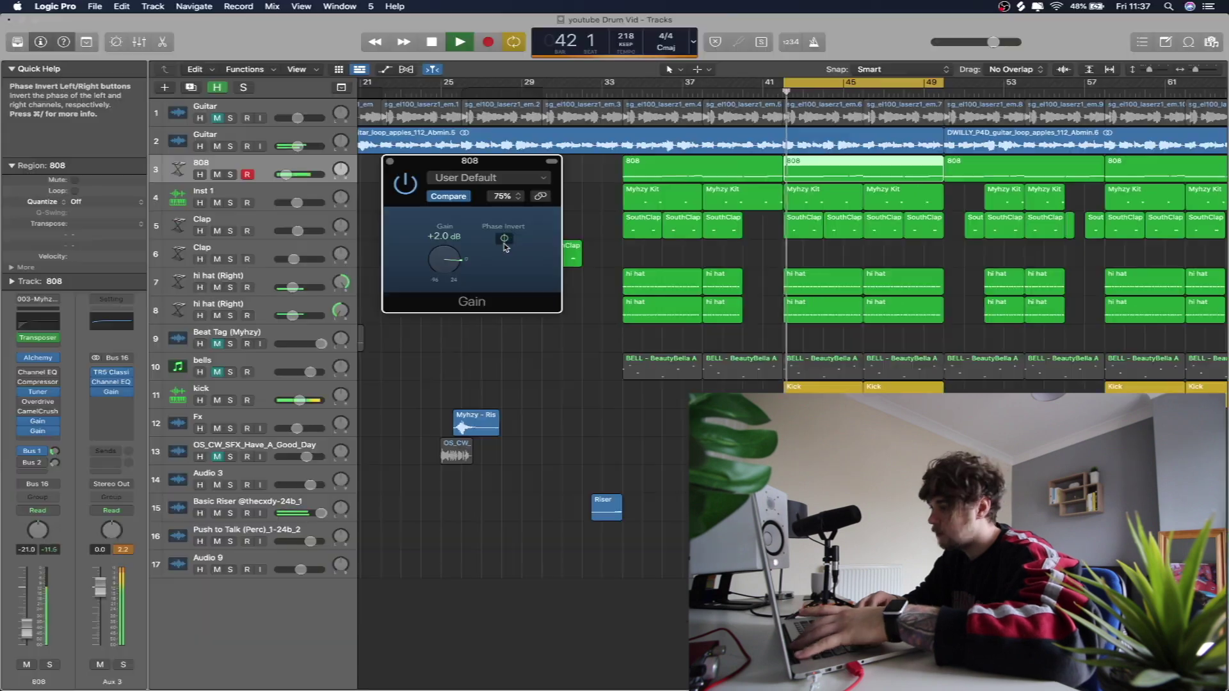